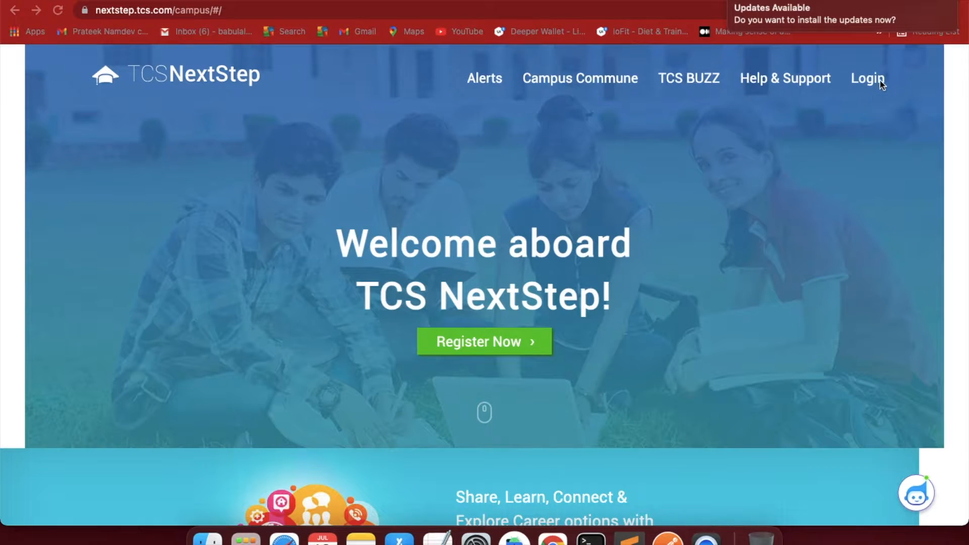
Step: Start a new registration in the IT (Information Technology) category
click(486, 350)
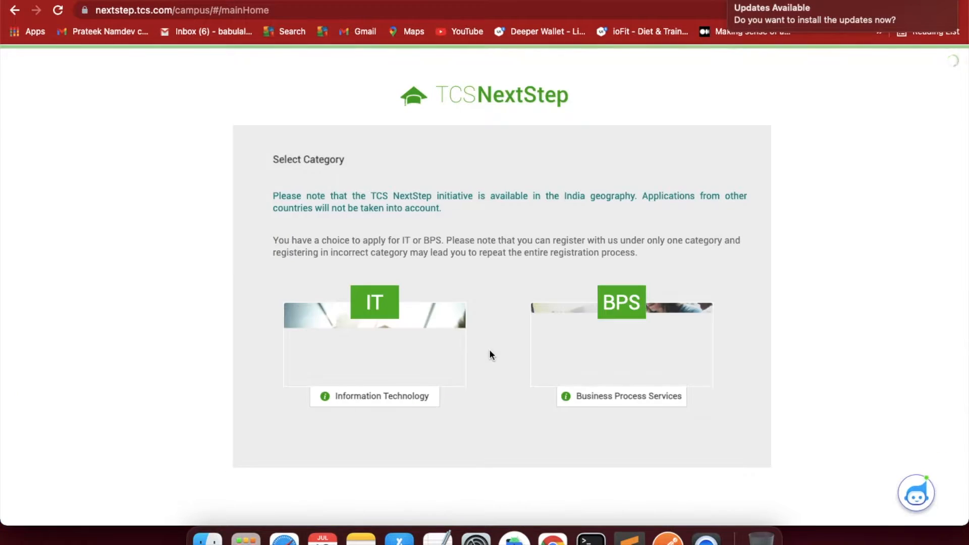
click(384, 316)
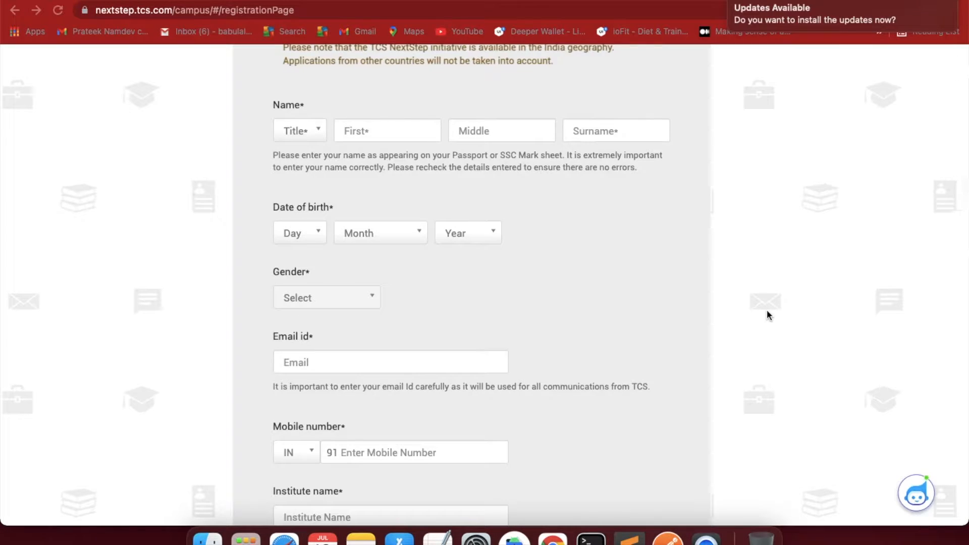
Step: Review the blank registration form from the name fields to the captcha, including the available security questions
scroll(767, 311, down, 5)
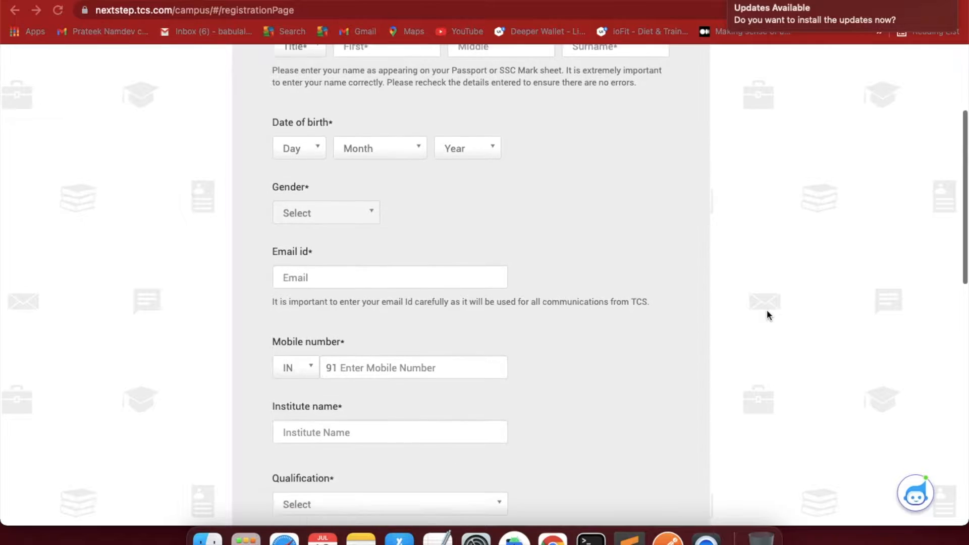
scroll(768, 311, down, 6)
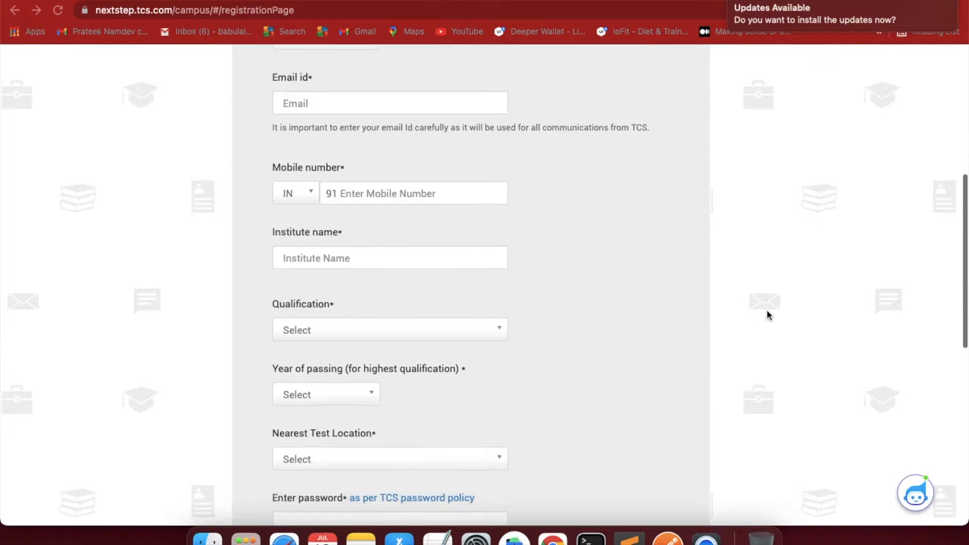
scroll(767, 311, down, 1)
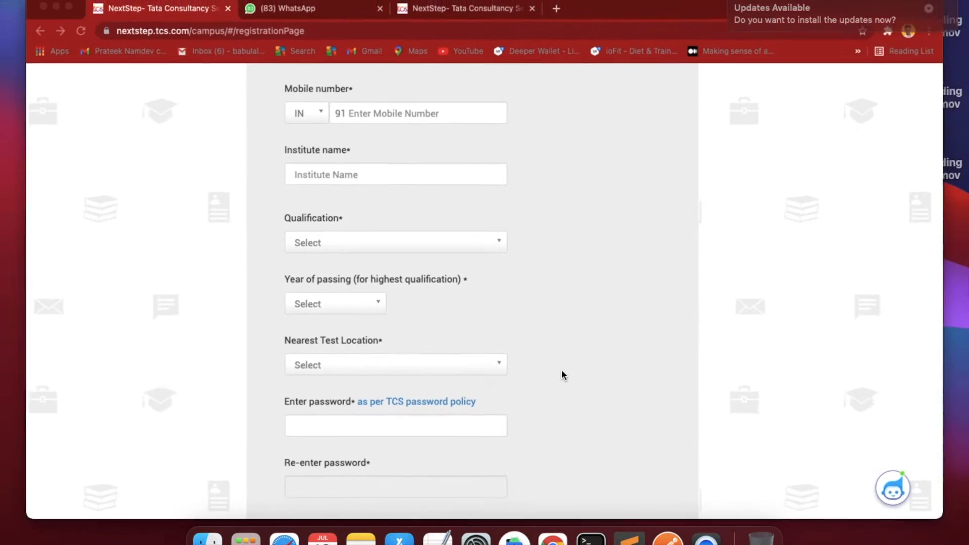
scroll(562, 371, up, 1)
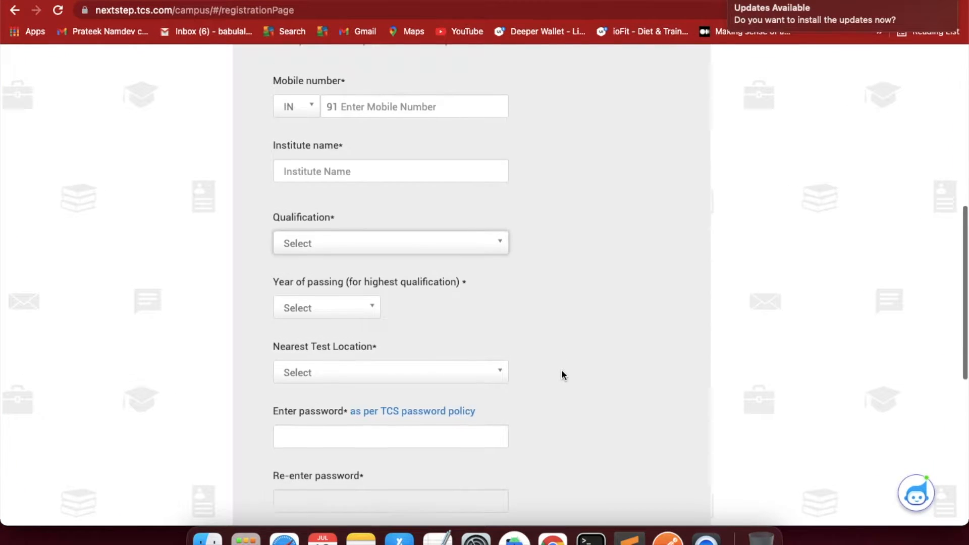
scroll(562, 372, down, 5)
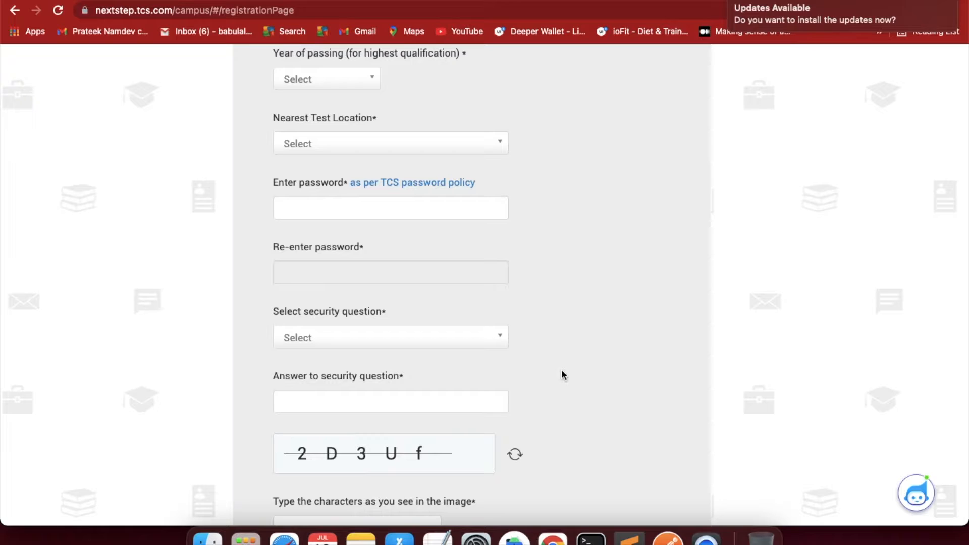
click(459, 336)
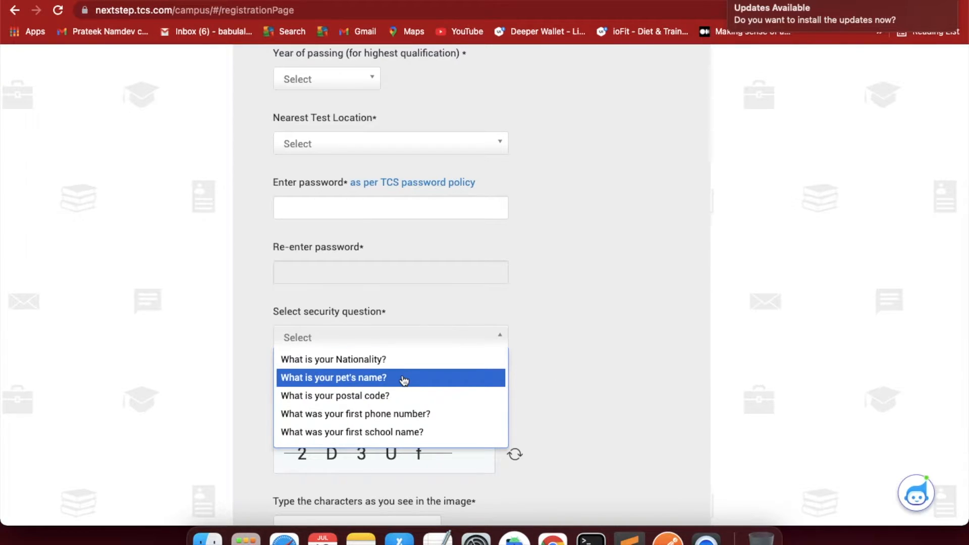
click(579, 304)
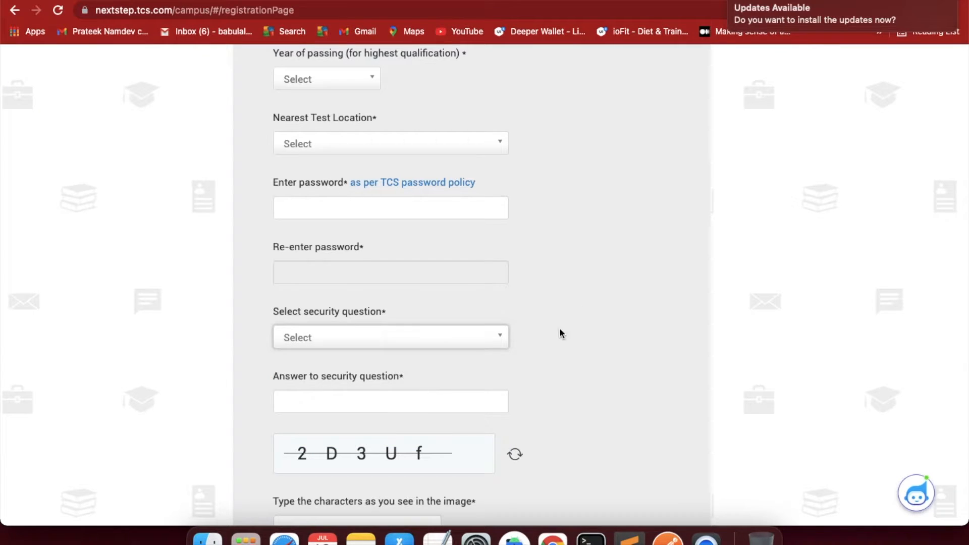
scroll(584, 322, down, 3)
scroll(584, 317, down, 2)
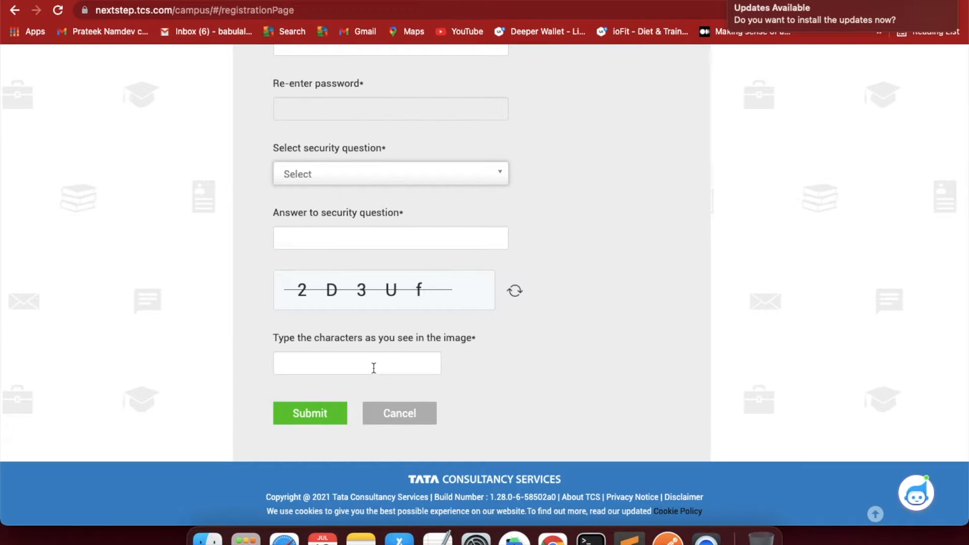
scroll(724, 222, down, 1)
scroll(723, 221, up, 15)
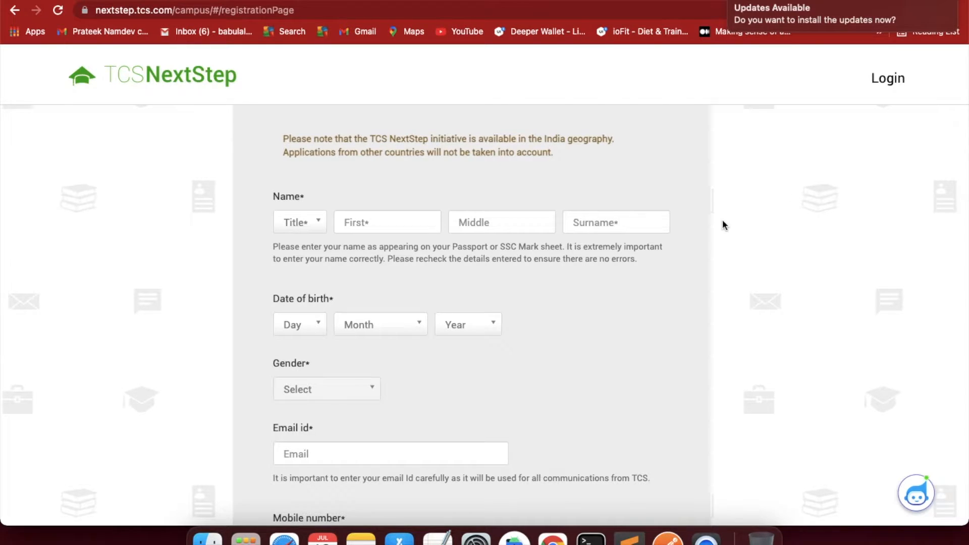
Step: Log in with the registered candidate's e-mail and password, and open the application form for editing
click(887, 81)
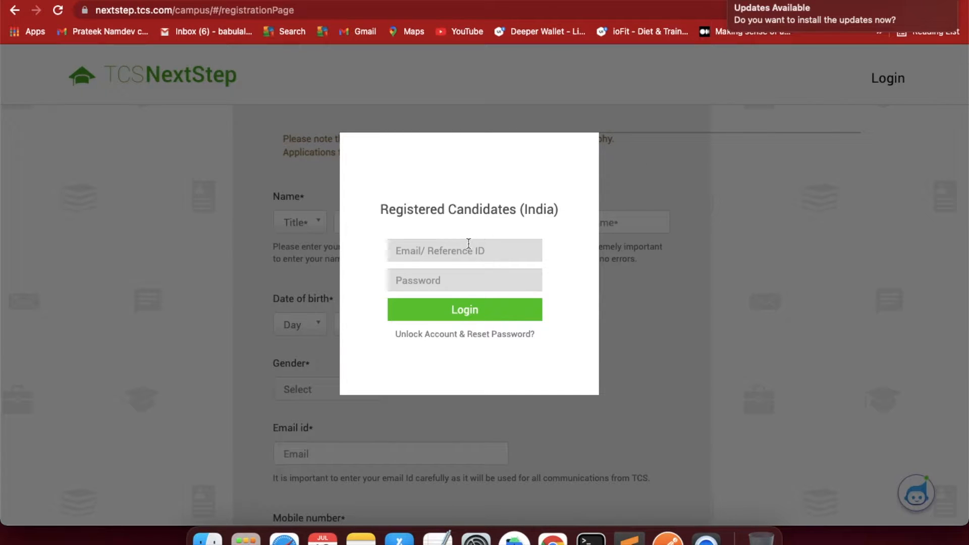
text(shu)
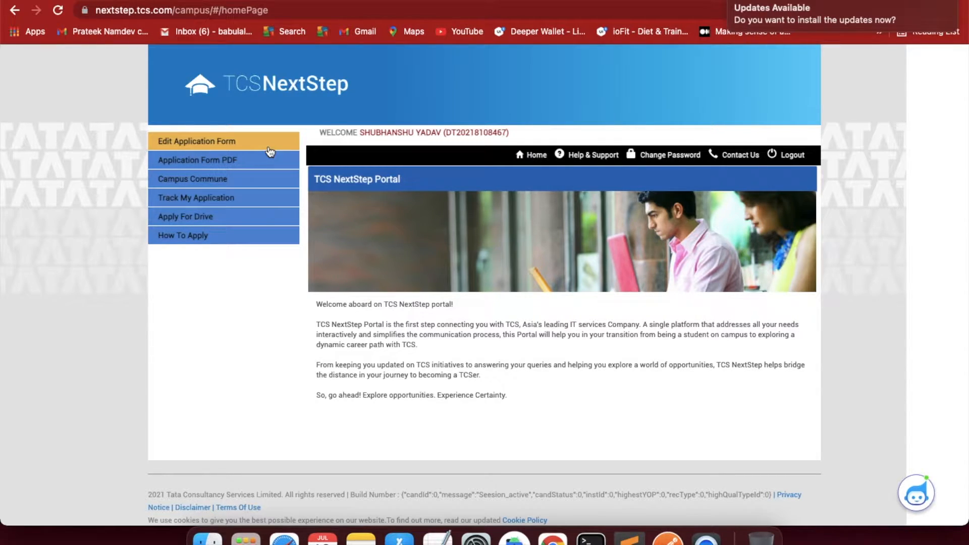
click(270, 151)
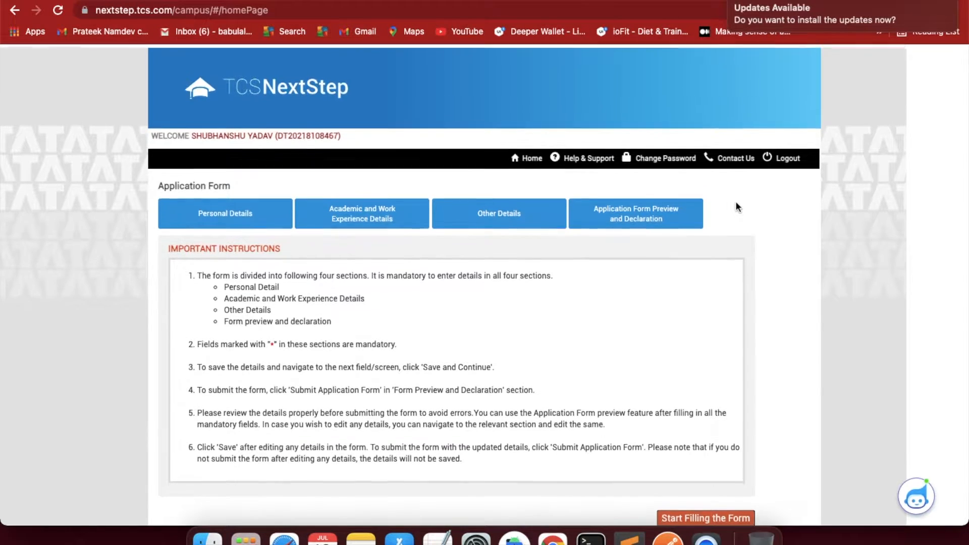
scroll(736, 207, down, 4)
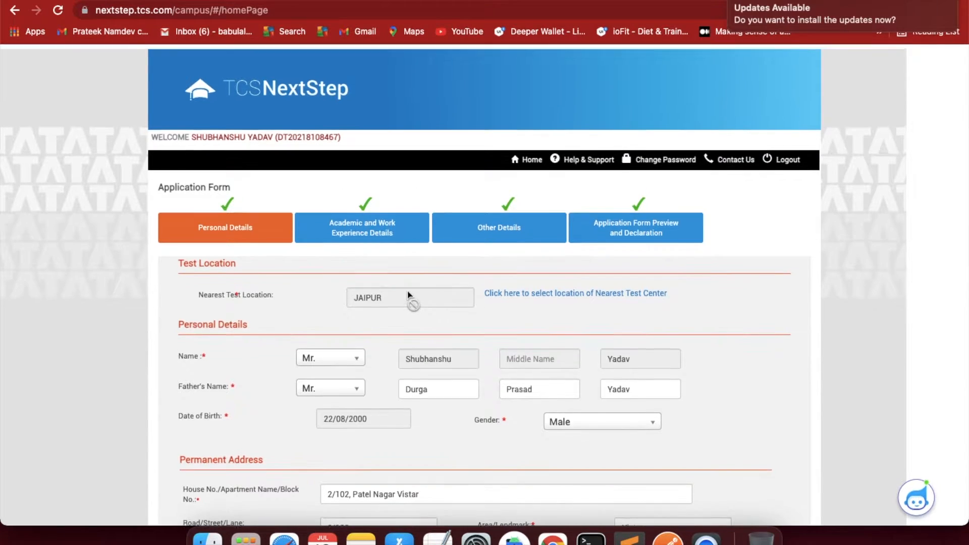
Step: Review the test location, personal, address and contact details, and continue to the academic and work experience section
scroll(409, 294, down, 4)
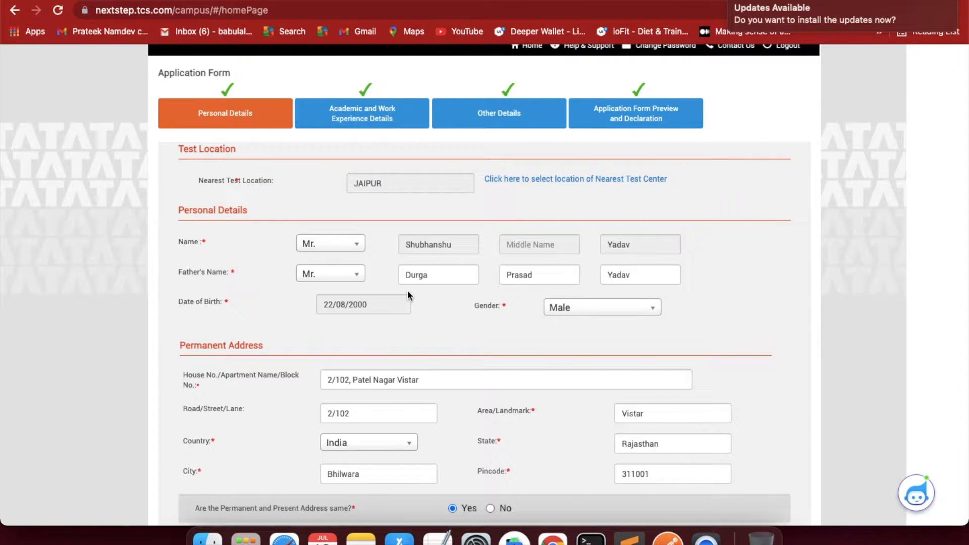
scroll(588, 304, down, 3)
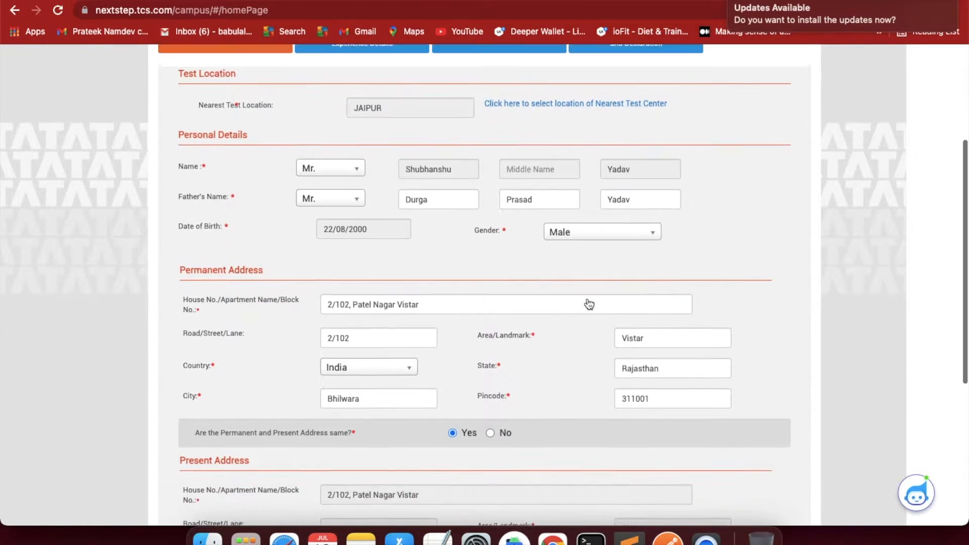
scroll(587, 302, down, 2)
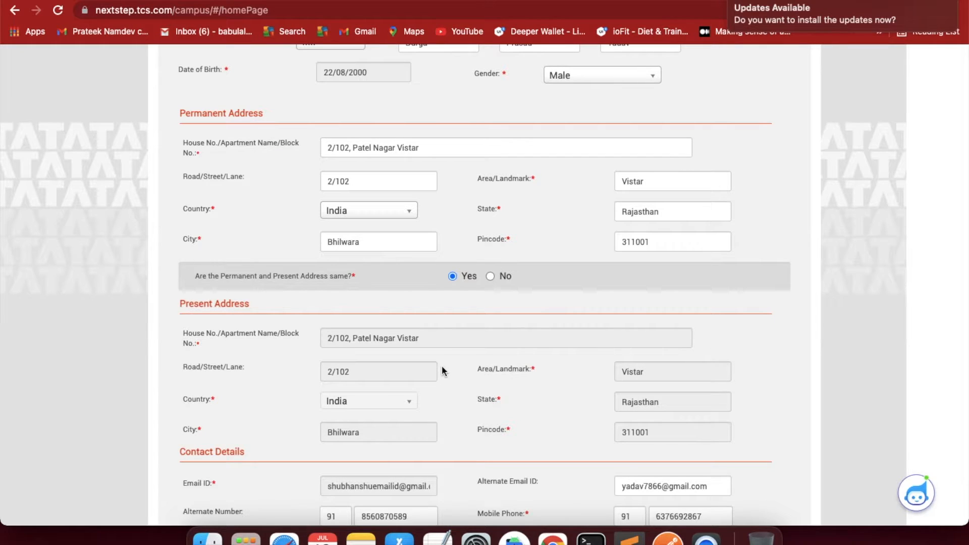
scroll(442, 370, down, 1)
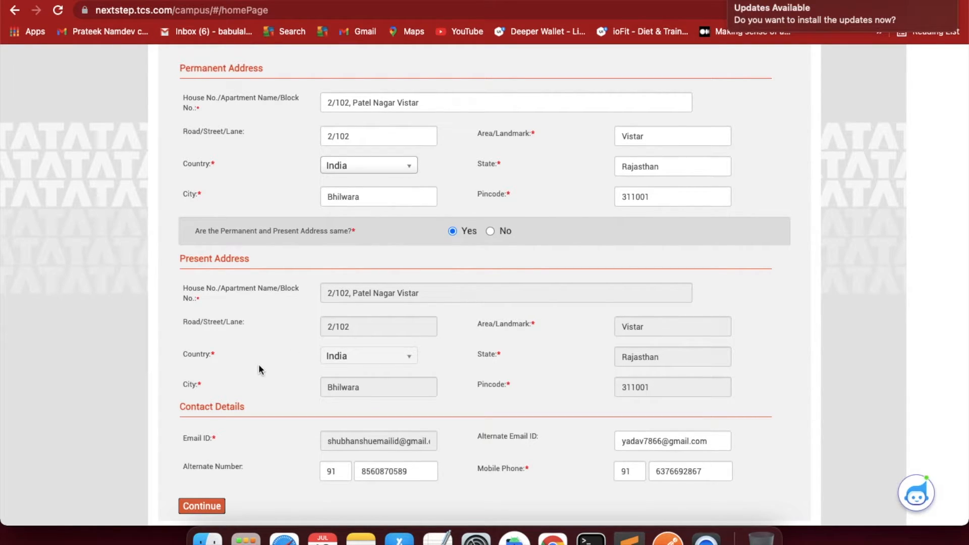
scroll(319, 419, down, 2)
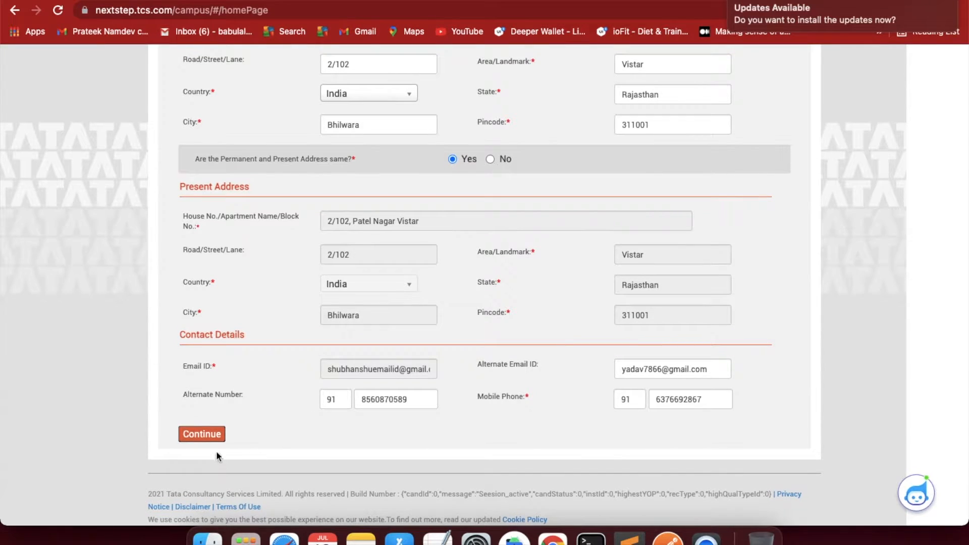
click(202, 435)
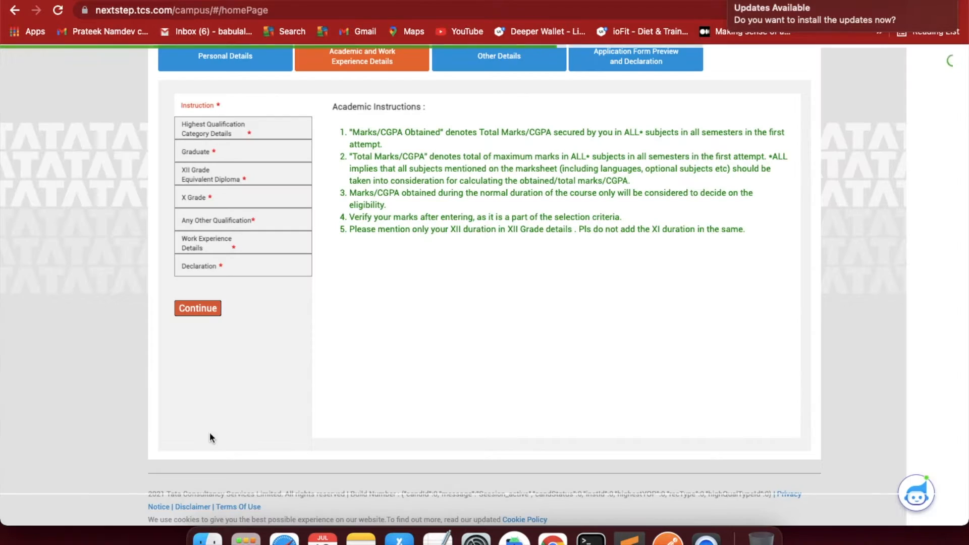
Step: Review the academic instructions, the highest qualification category details and the graduate course details
scroll(425, 322, up, 3)
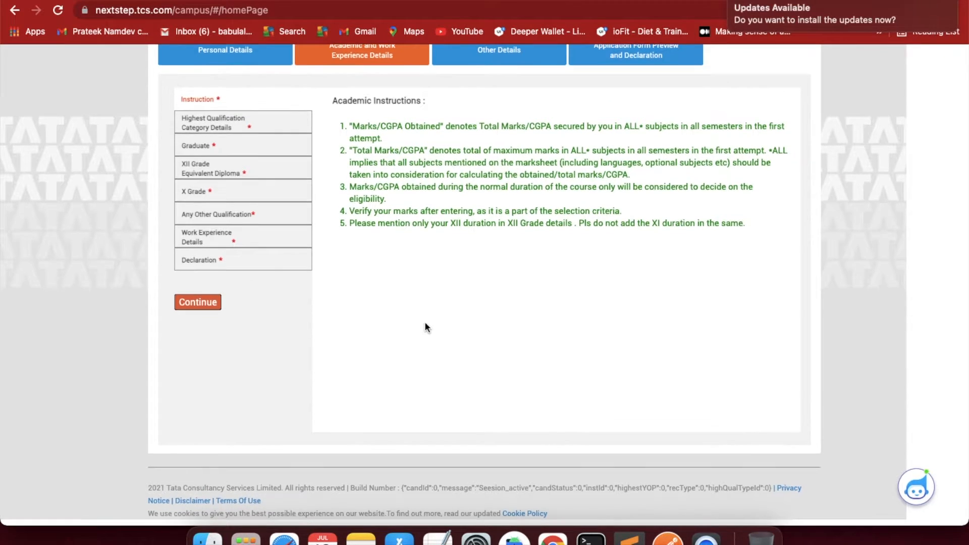
scroll(425, 322, up, 1)
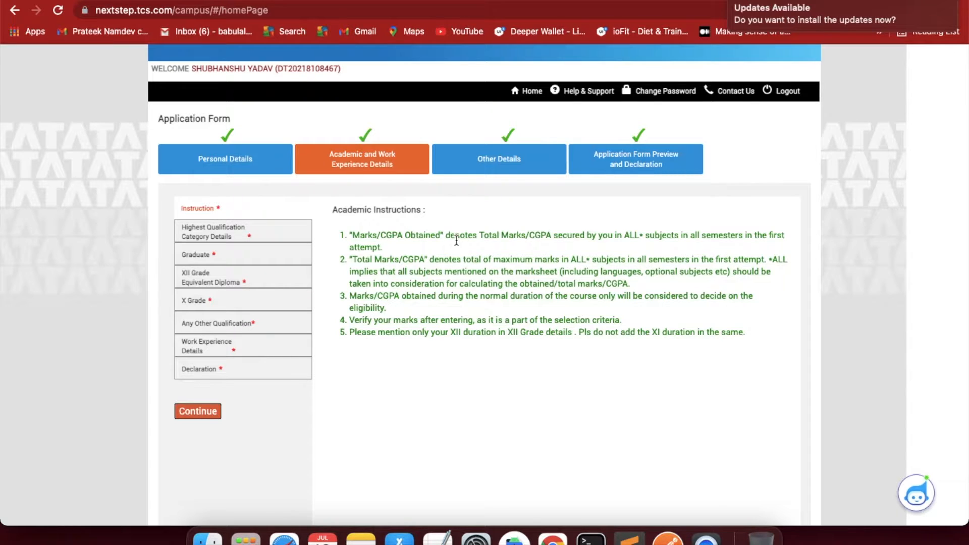
click(265, 236)
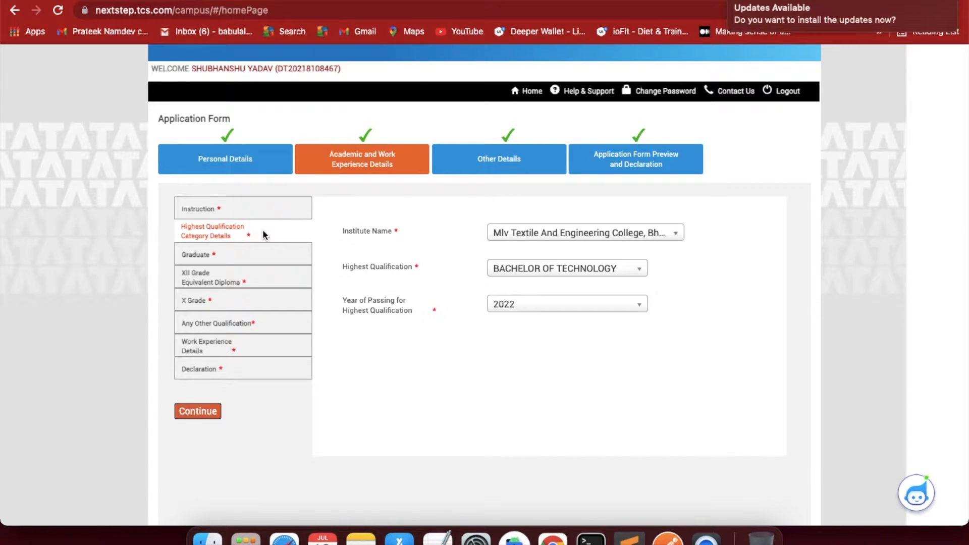
click(225, 263)
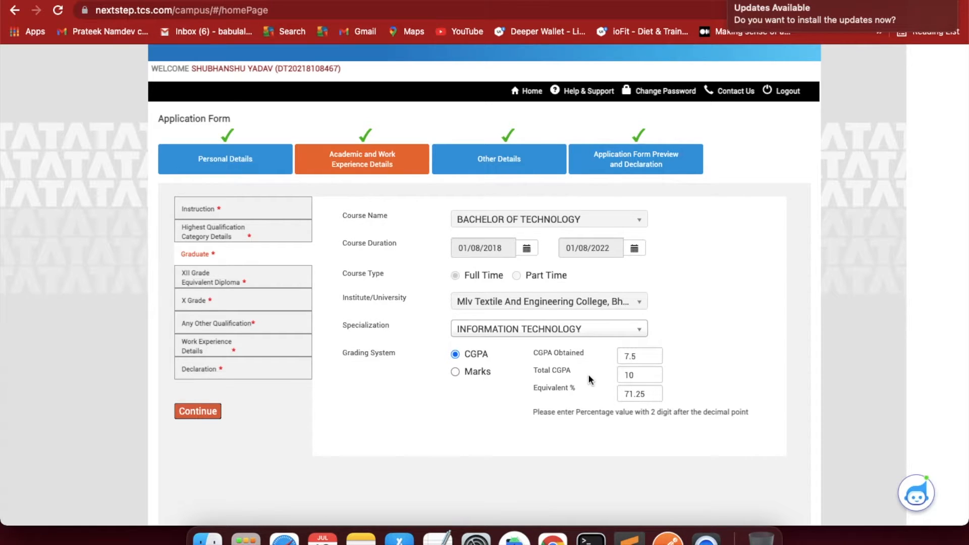
Step: Review the XII grade details and the available options for the board of education
click(242, 280)
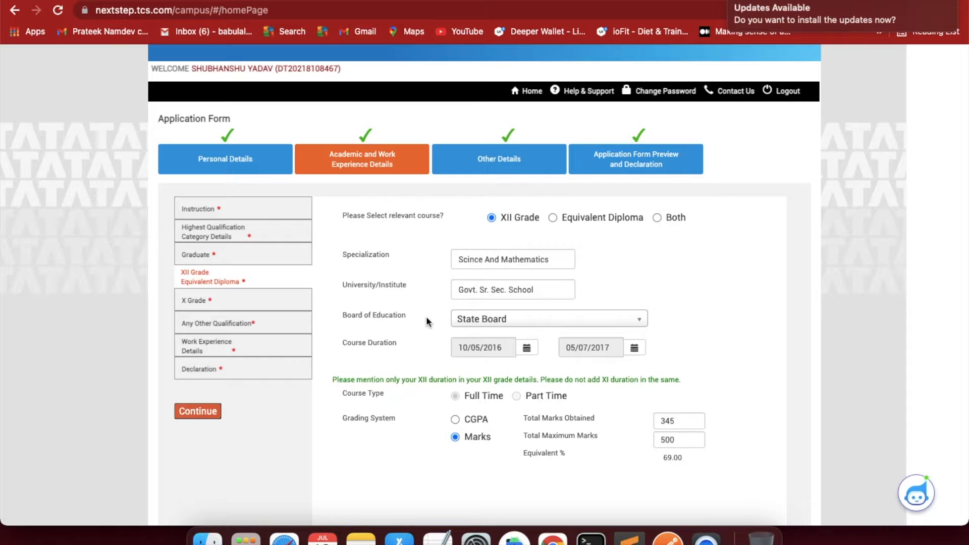
click(531, 317)
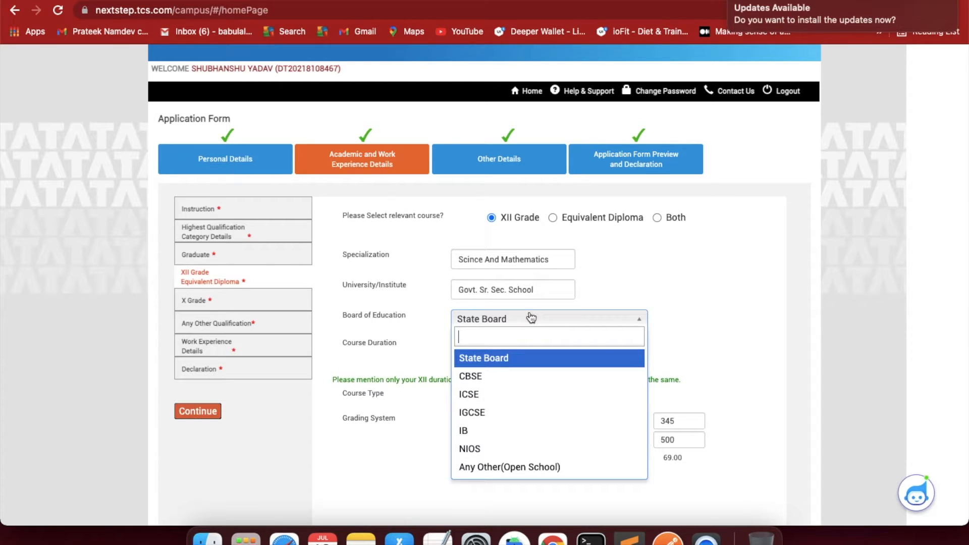
click(646, 293)
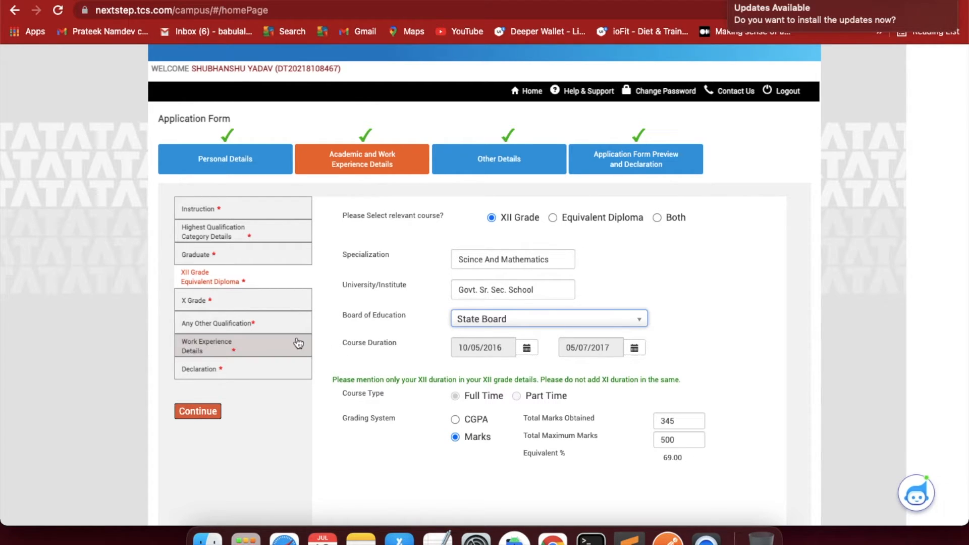
Step: Review the X grade, any other qualification and work experience details
click(242, 308)
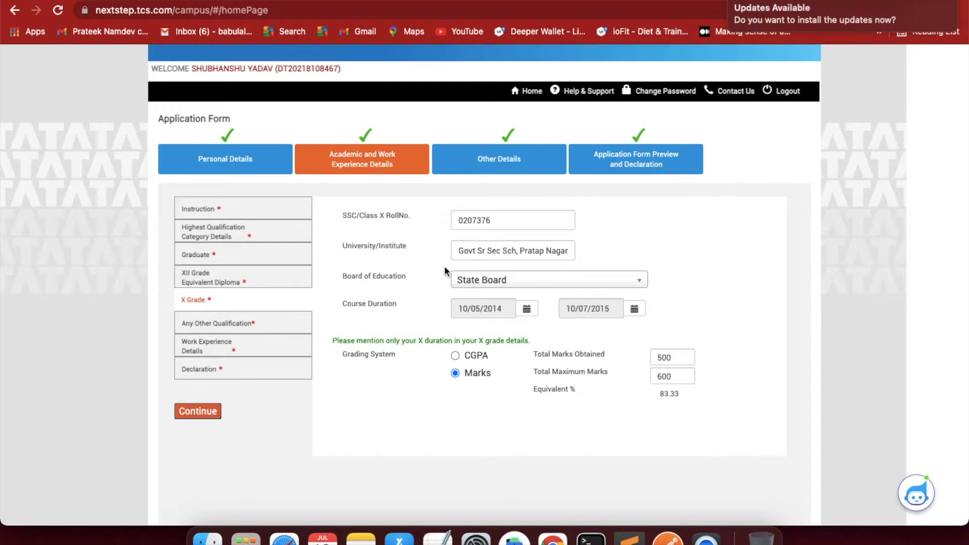
click(262, 325)
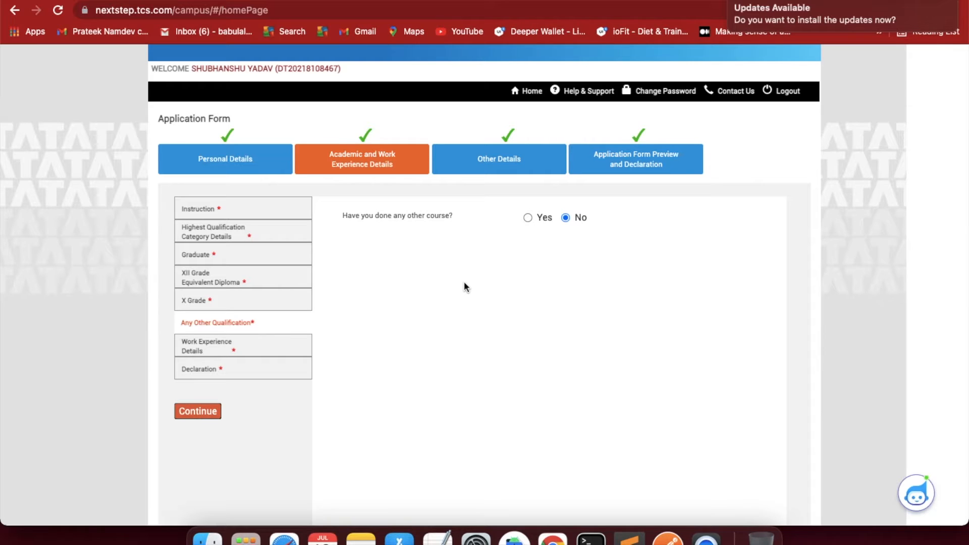
click(256, 344)
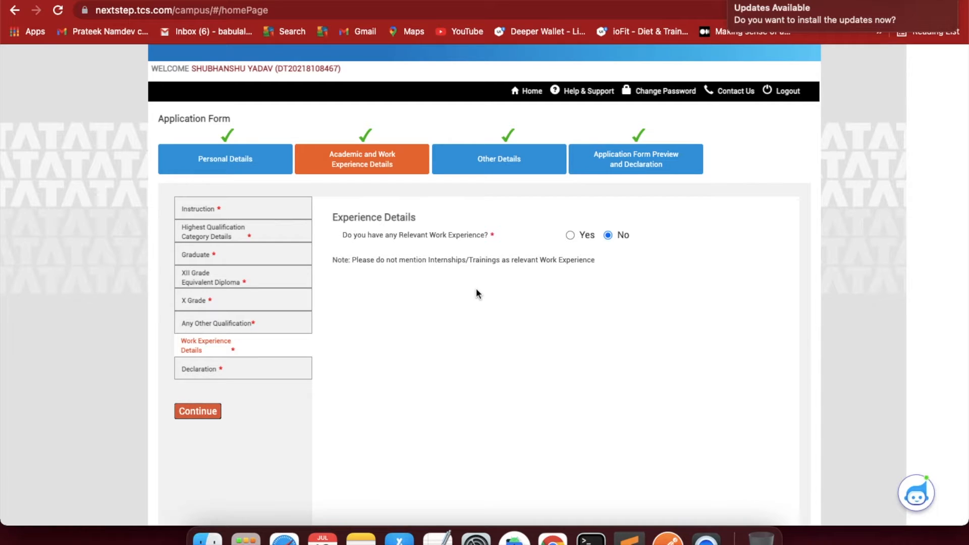
Step: Review the academic declaration answers and expand the details of academic projects undertaken
click(270, 367)
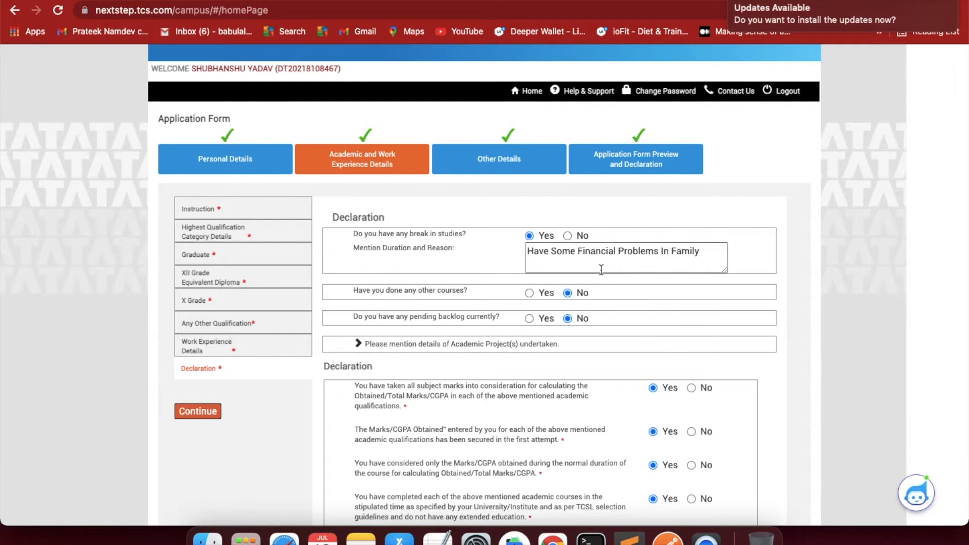
scroll(601, 270, up, 1)
scroll(601, 270, down, 3)
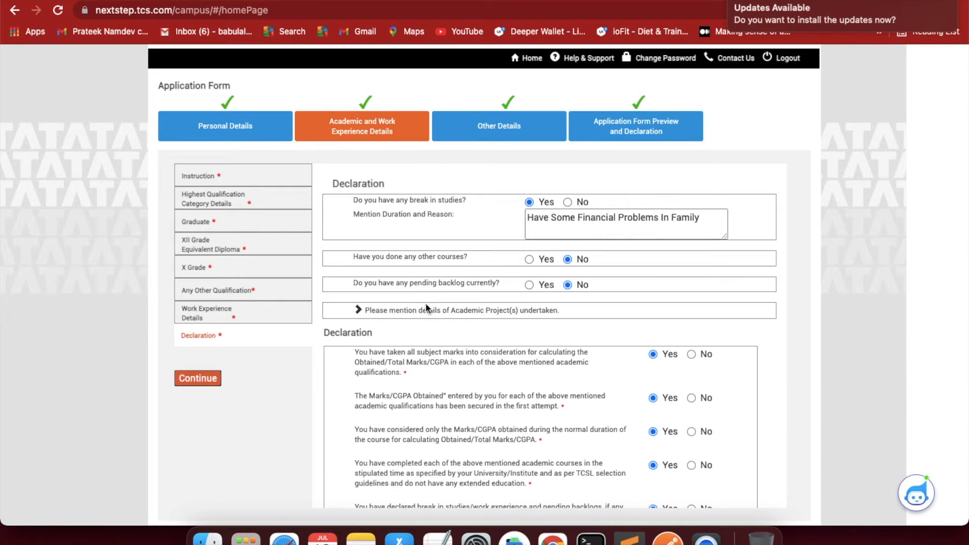
scroll(426, 302, down, 2)
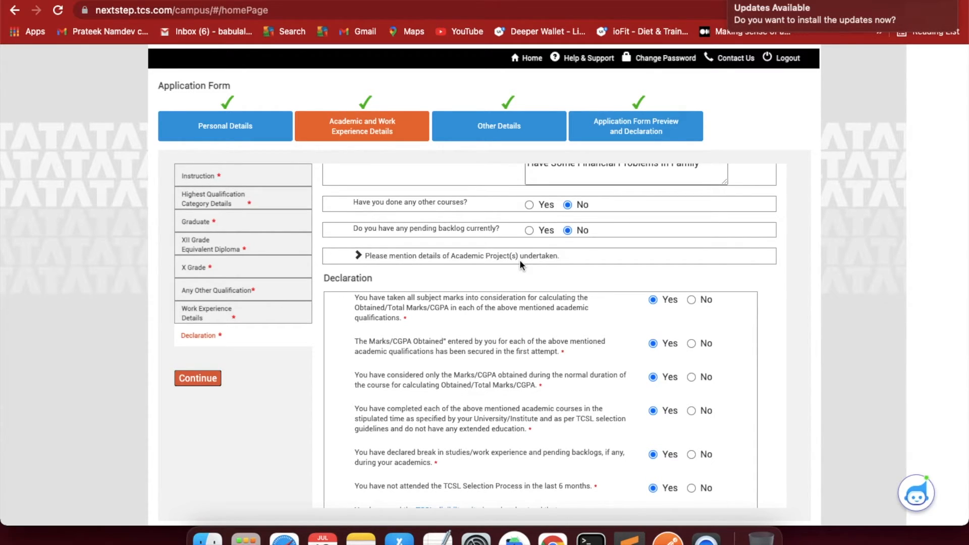
click(365, 257)
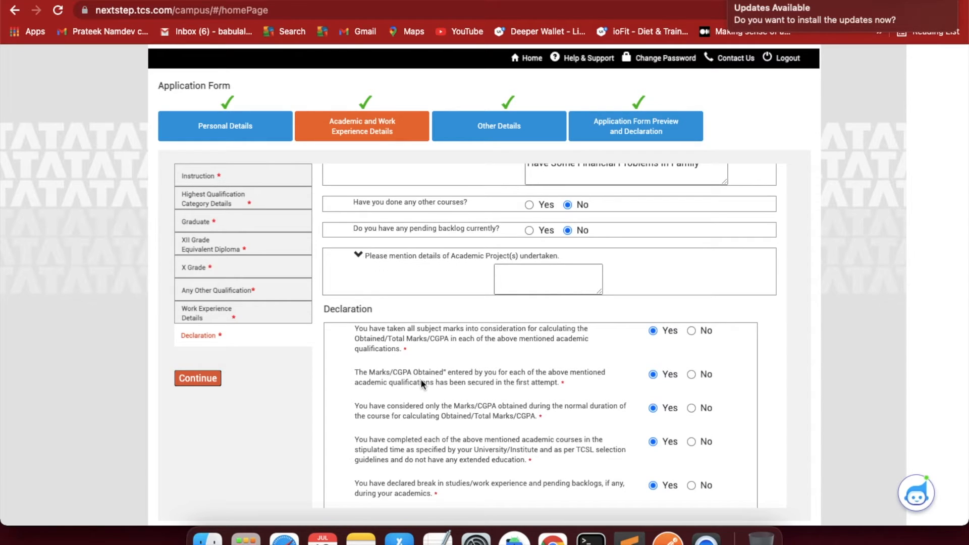
Step: Review the academic declaration statements and the agreement, and continue to the Other Details section
scroll(422, 384, down, 5)
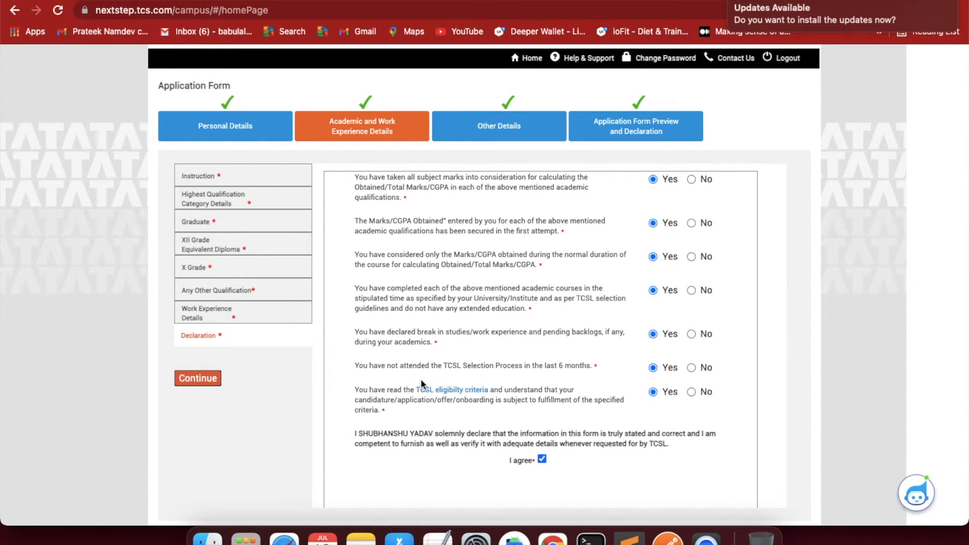
scroll(422, 384, up, 3)
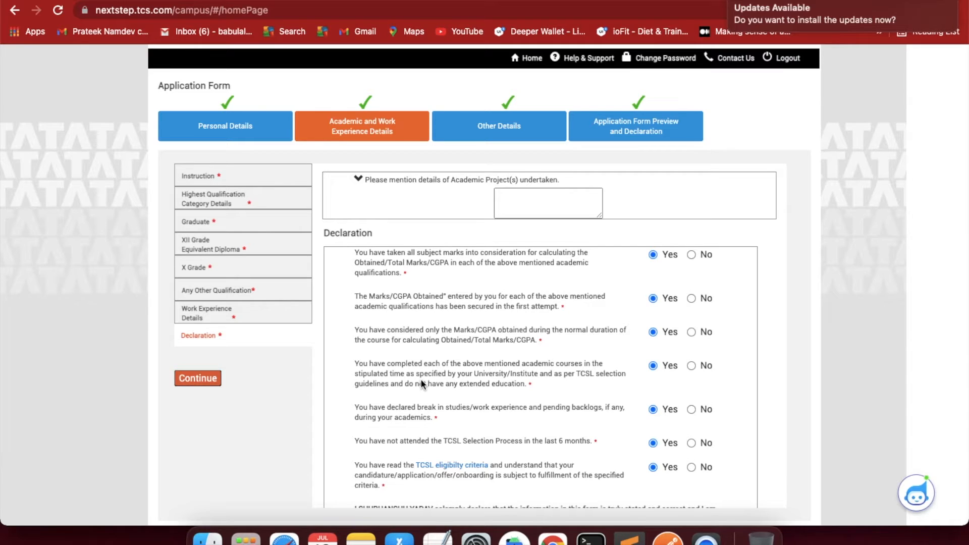
scroll(422, 384, down, 3)
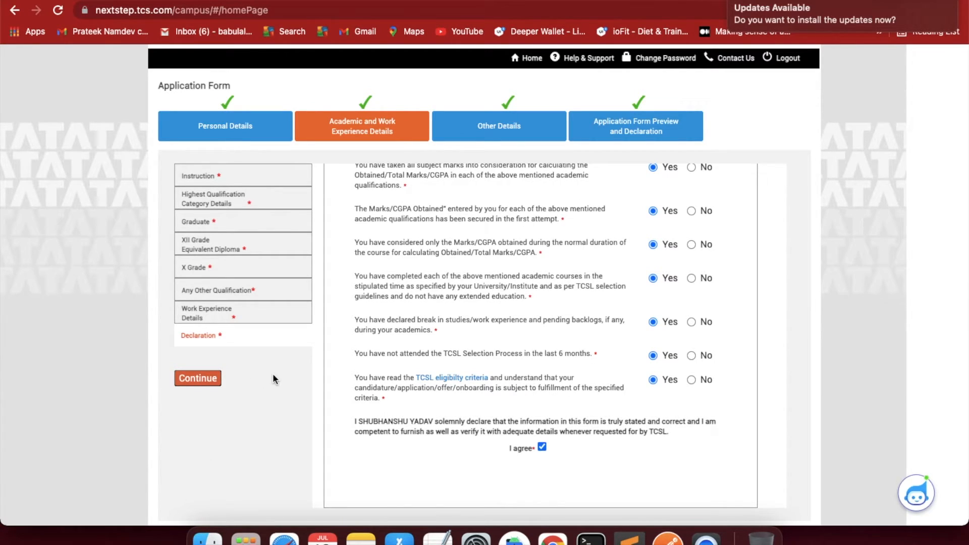
click(183, 378)
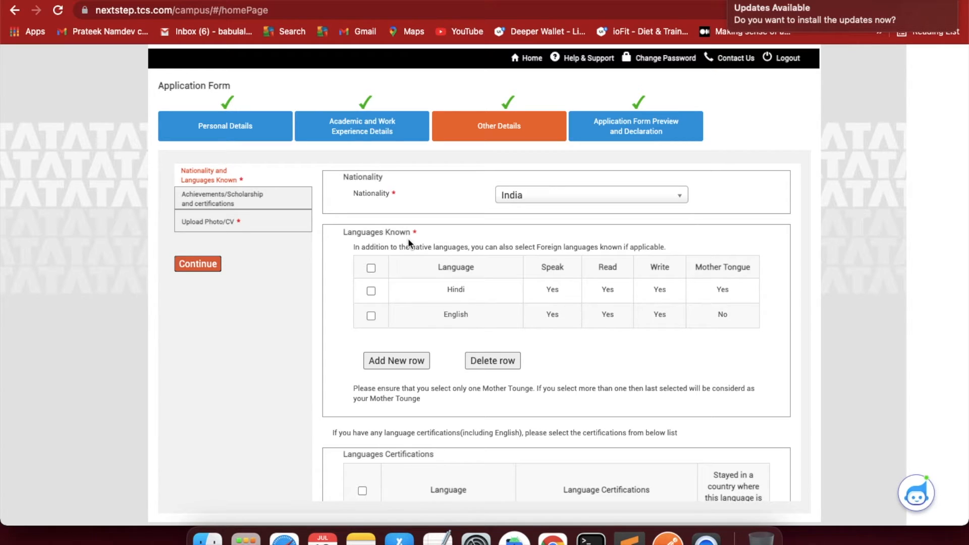
Step: Try out adding and deleting a row under Languages Known, and review the language certifications
click(380, 360)
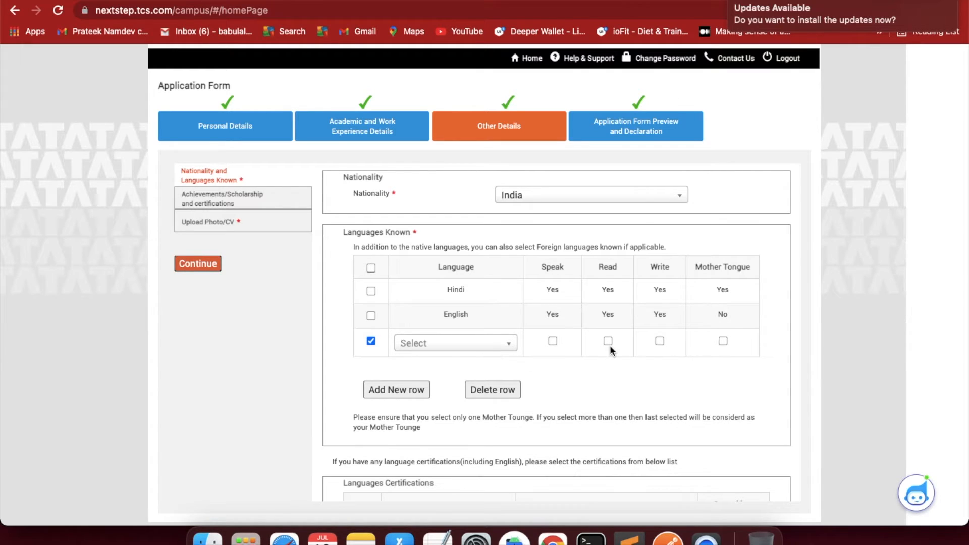
click(491, 391)
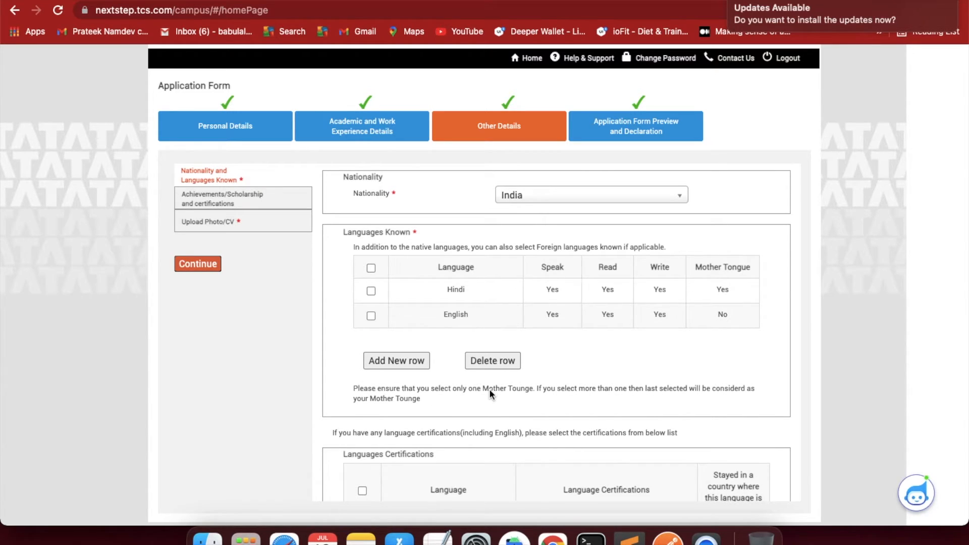
scroll(489, 394, down, 3)
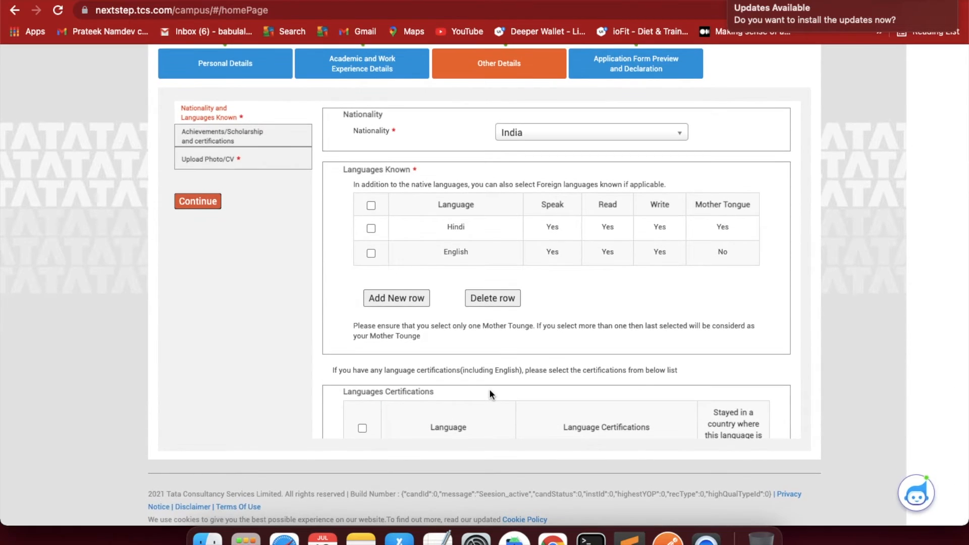
scroll(490, 390, down, 3)
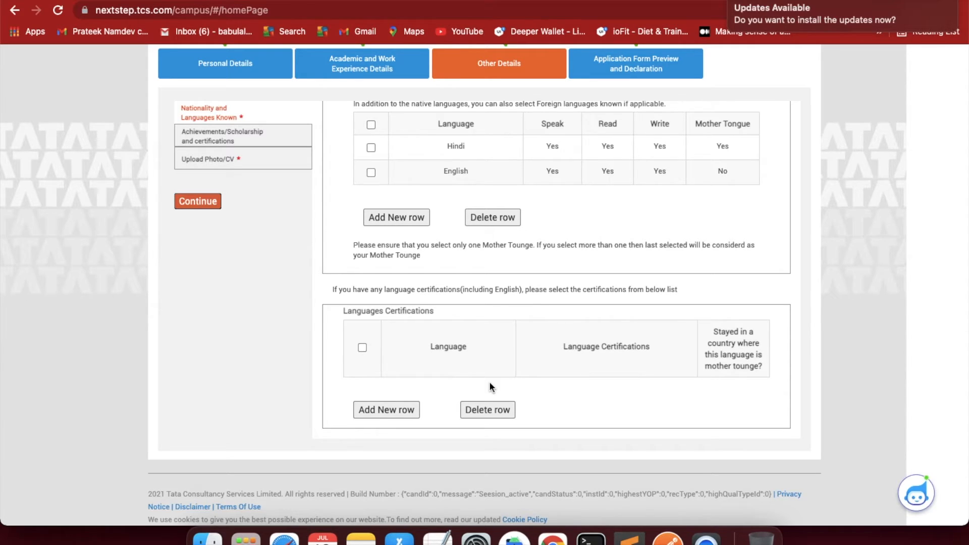
Step: Review the achievements, smart card, photo and CV details, and continue to the Application Form Preview and Declaration section
click(234, 143)
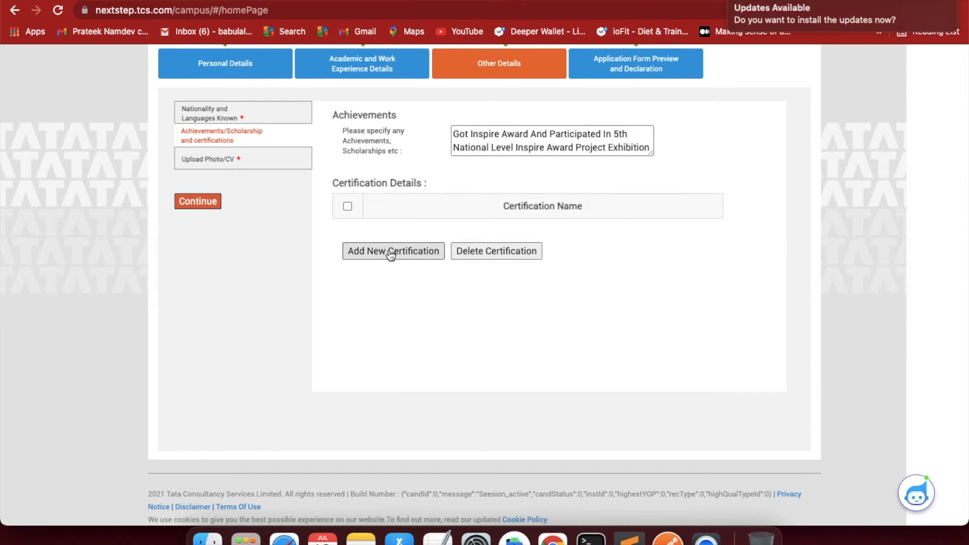
click(231, 160)
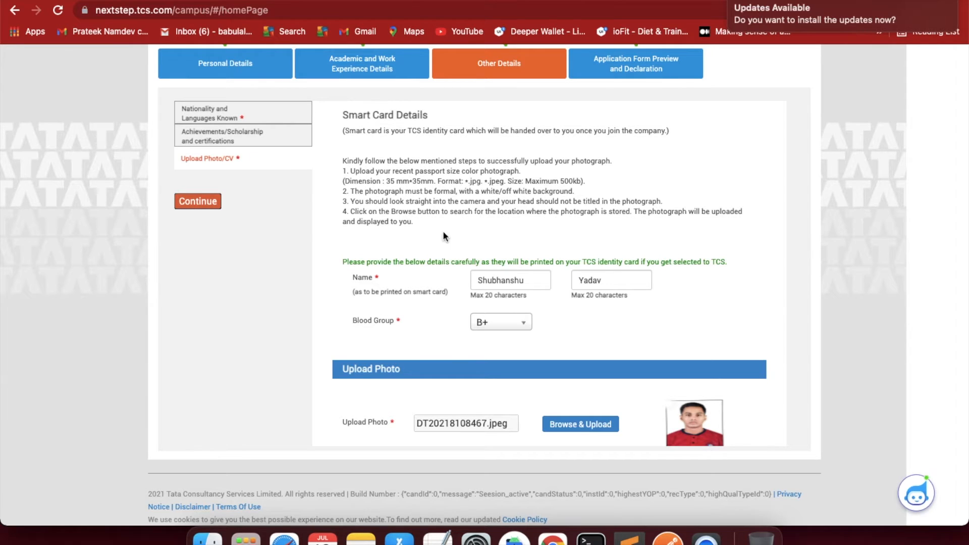
scroll(483, 248, up, 2)
scroll(483, 248, down, 3)
scroll(531, 245, up, 3)
scroll(532, 244, down, 6)
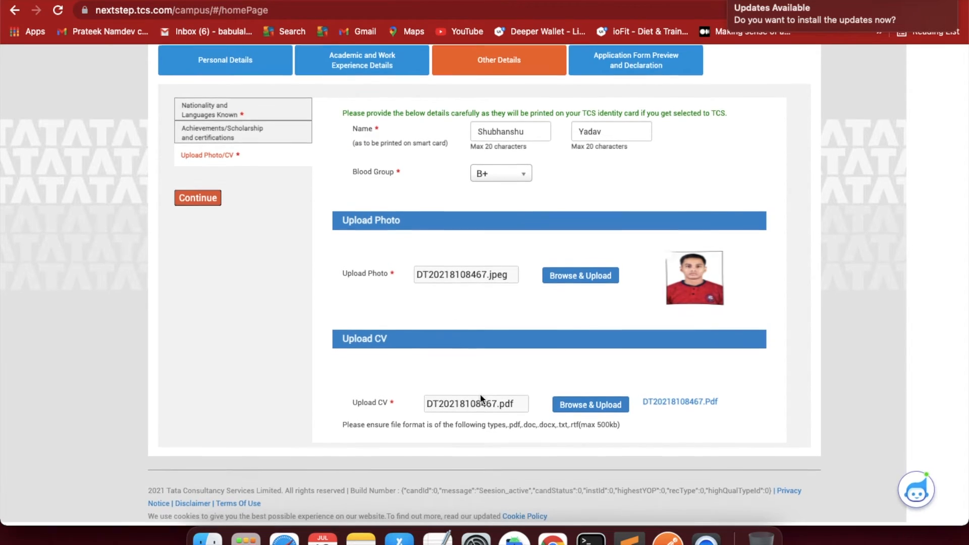
click(199, 201)
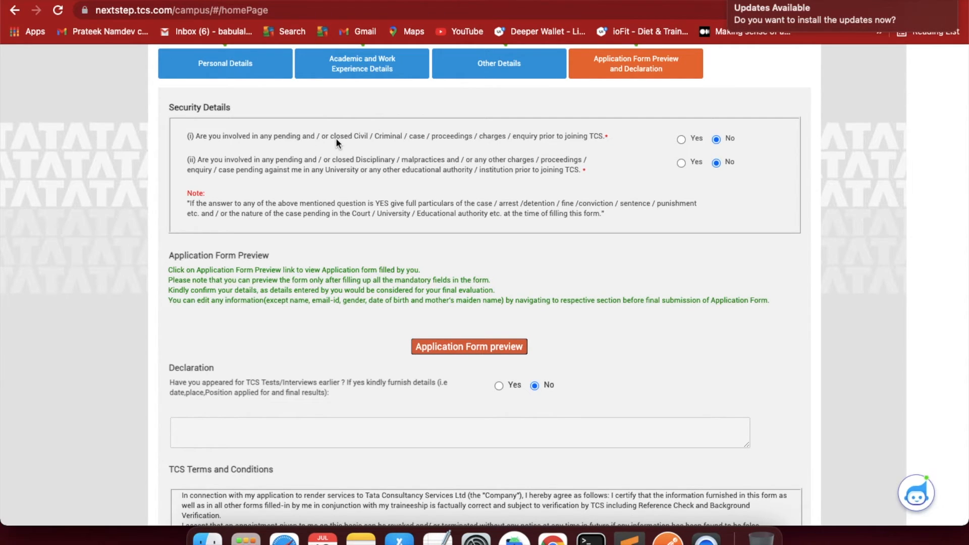
Step: Review the security details, form preview instructions, declaration, terms and conditions and submission area of the application form
scroll(335, 142, down, 2)
scroll(336, 143, up, 3)
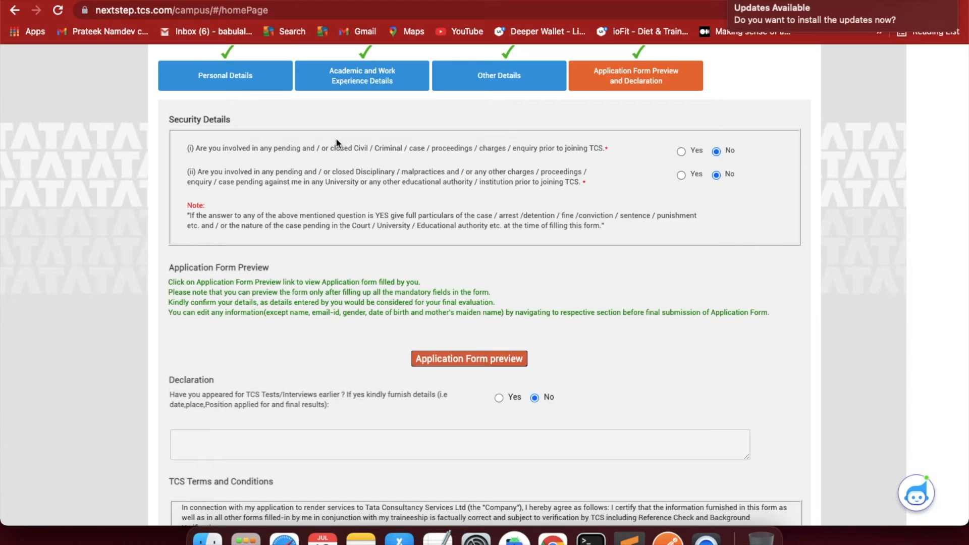
scroll(465, 257, down, 5)
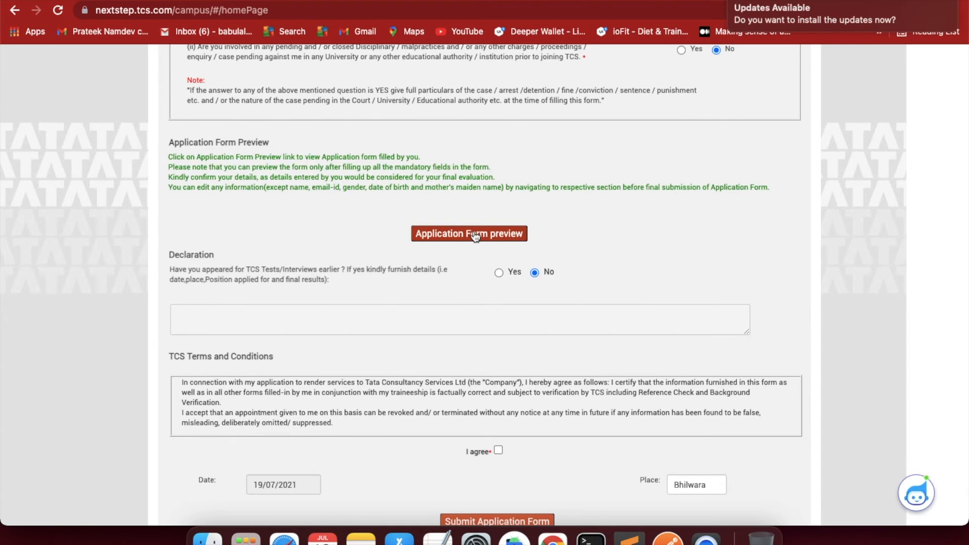
scroll(475, 236, up, 2)
scroll(474, 237, down, 5)
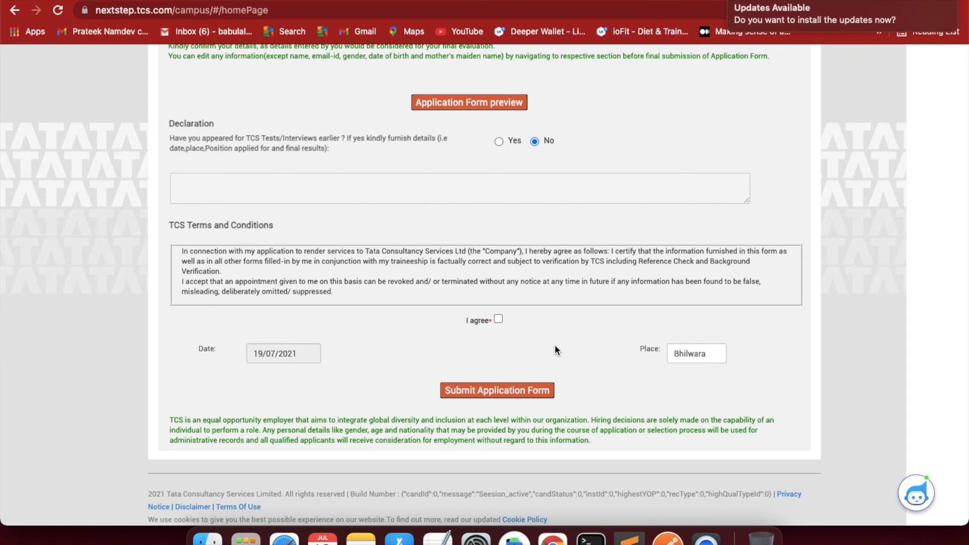
scroll(555, 346, up, 8)
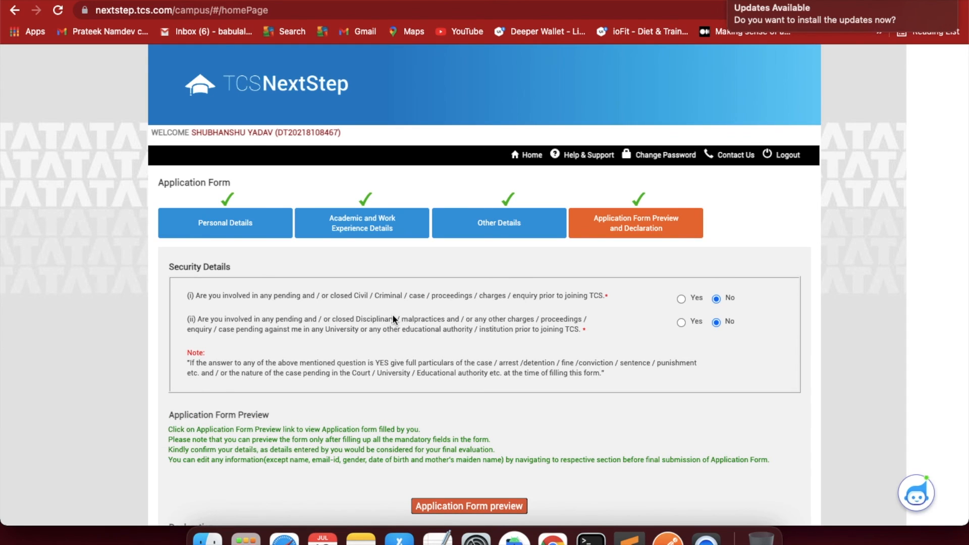